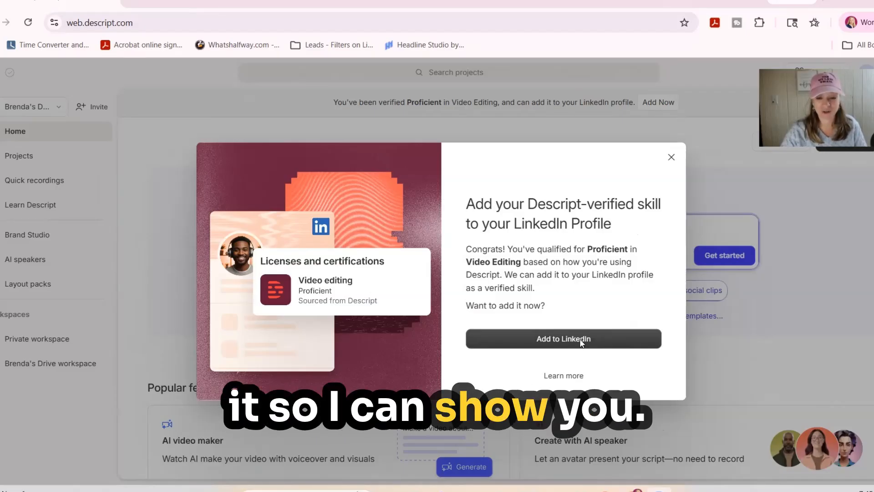
# Start adding the verified Video Editing skill to the LinkedIn profile and connect Descript to LinkedIn
pyautogui.click(582, 342)
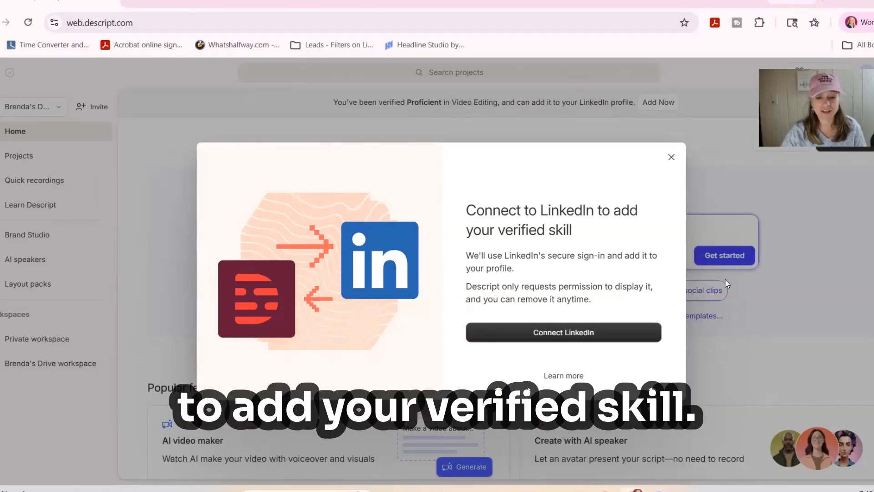
pyautogui.click(584, 334)
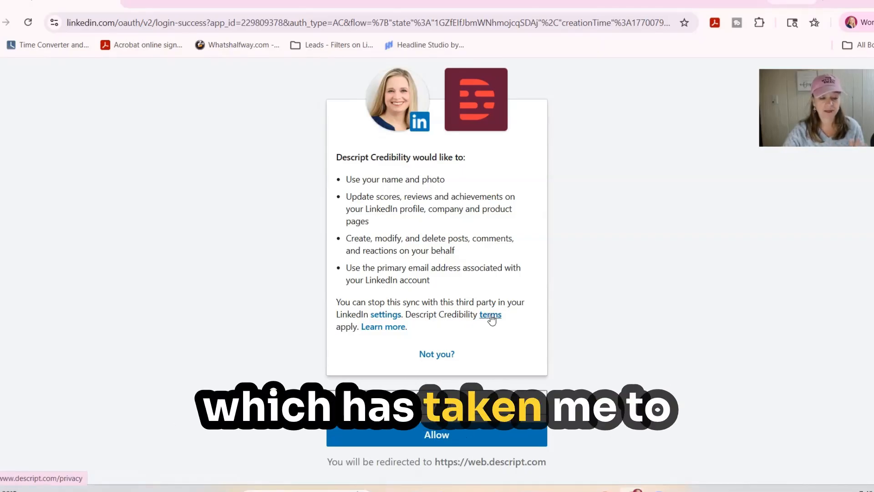
# Read LinkedIn's help article on third-party data use and examine the permissions Descript Credibility requests
pyautogui.click(395, 328)
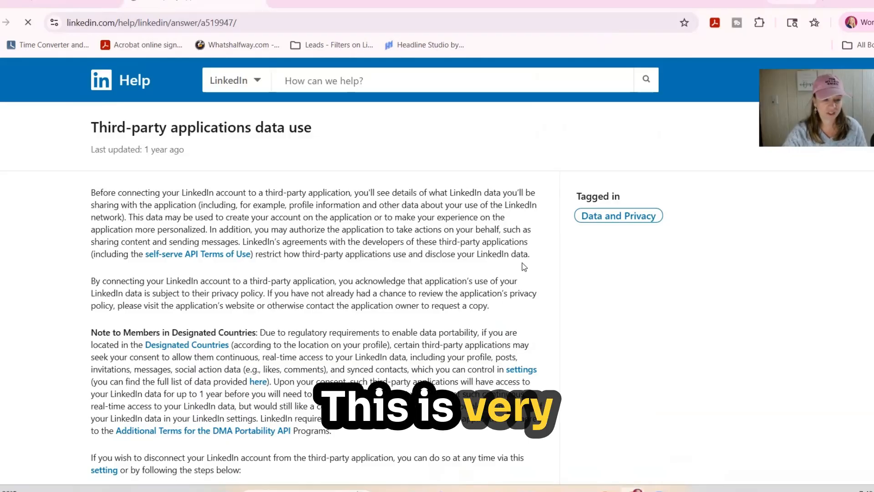
pyautogui.scroll(-3, 525, 249)
pyautogui.scroll(-5, 524, 248)
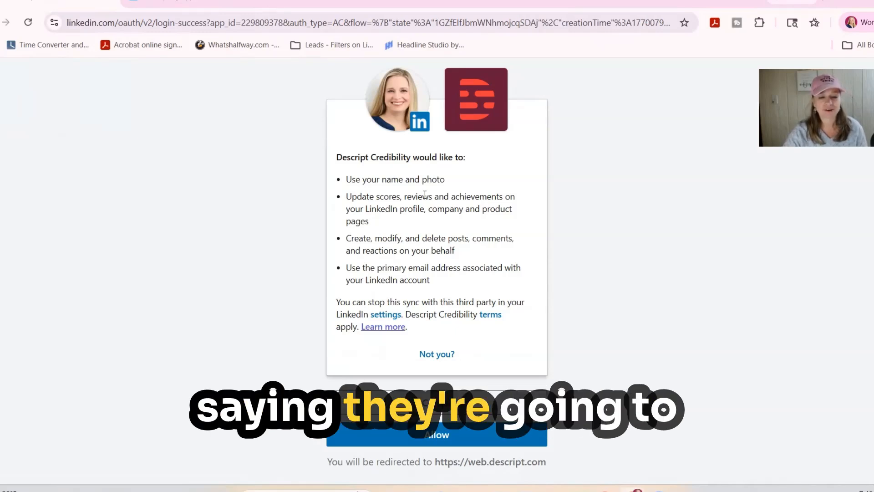
pyautogui.moveTo(353, 198); pyautogui.dragTo(505, 205)
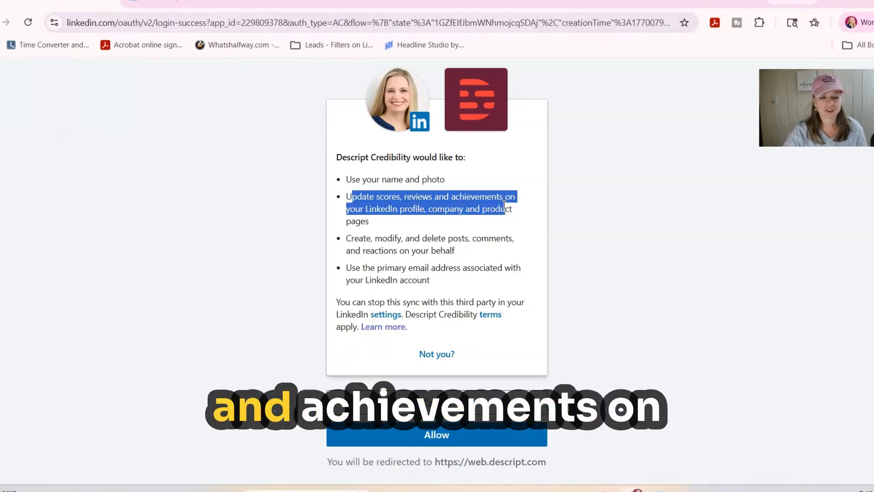
pyautogui.click(419, 232)
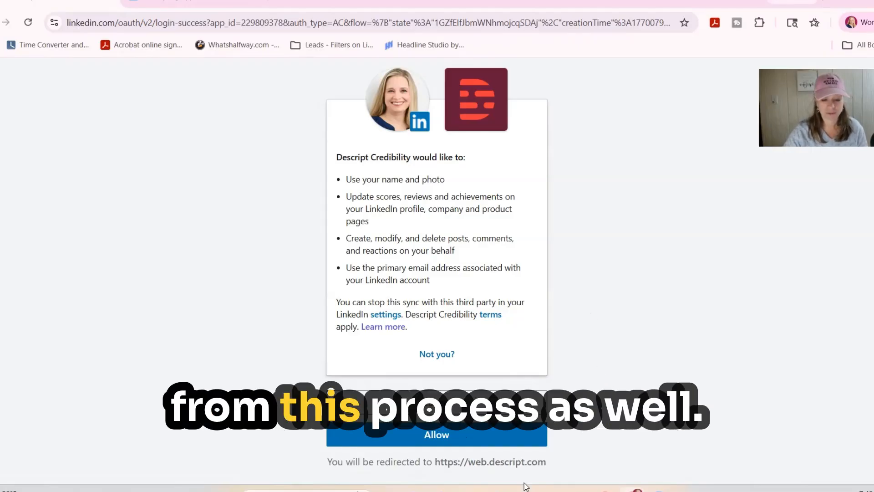
# Allow Descript Credibility to access the LinkedIn account and finish adding the verified skill
pyautogui.click(438, 436)
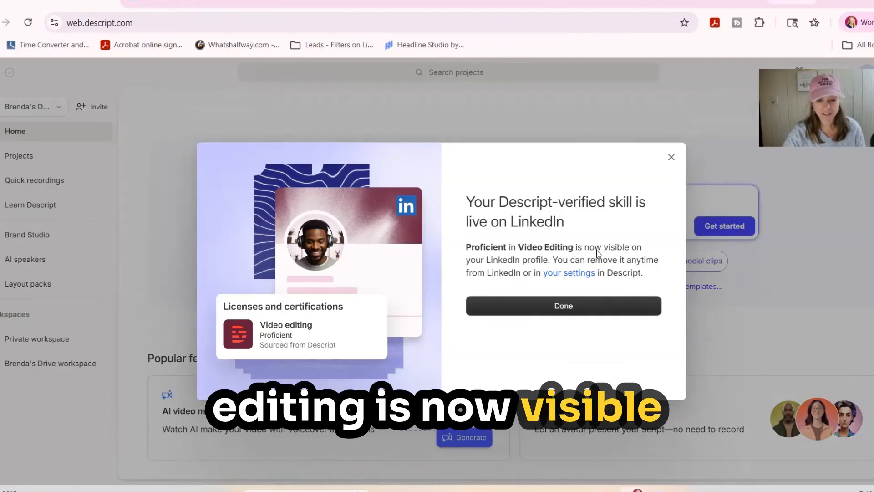
pyautogui.click(571, 314)
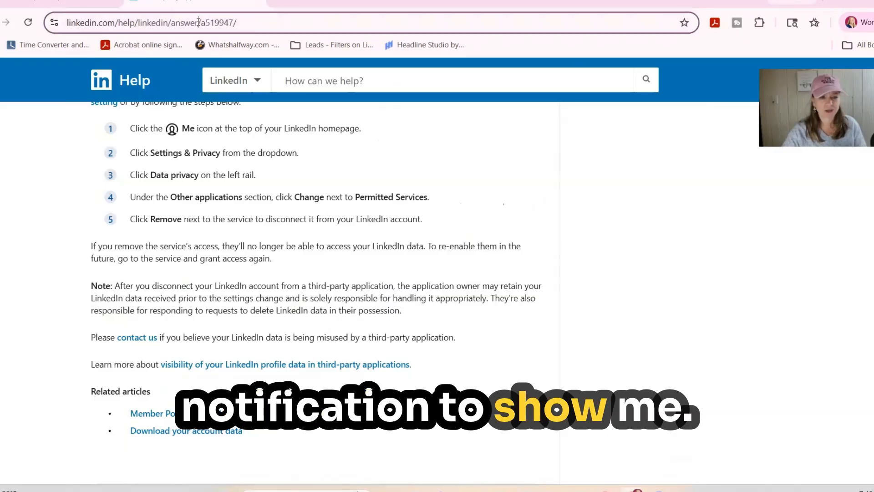
# Switch to the LinkedIn Help page and open the account owner's own LinkedIn profile from there
pyautogui.click(197, 22)
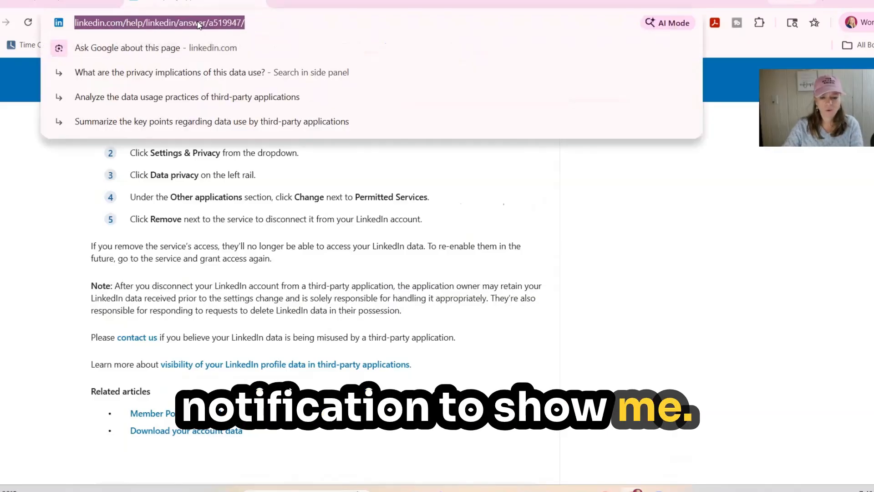
pyautogui.write('linked')
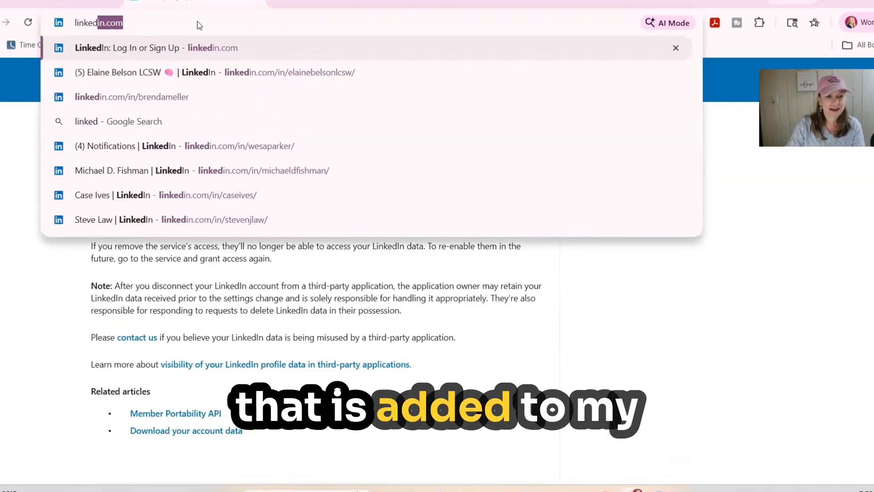
pyautogui.write('in.com/in')
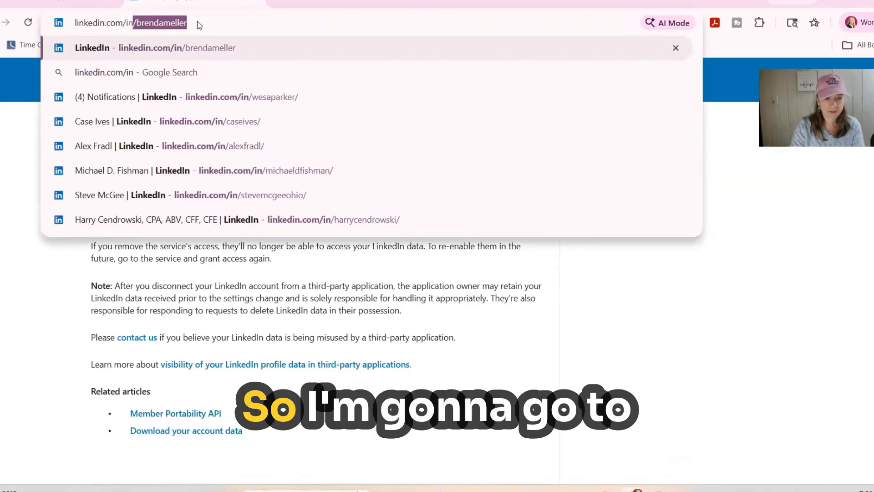
pyautogui.press('Return')
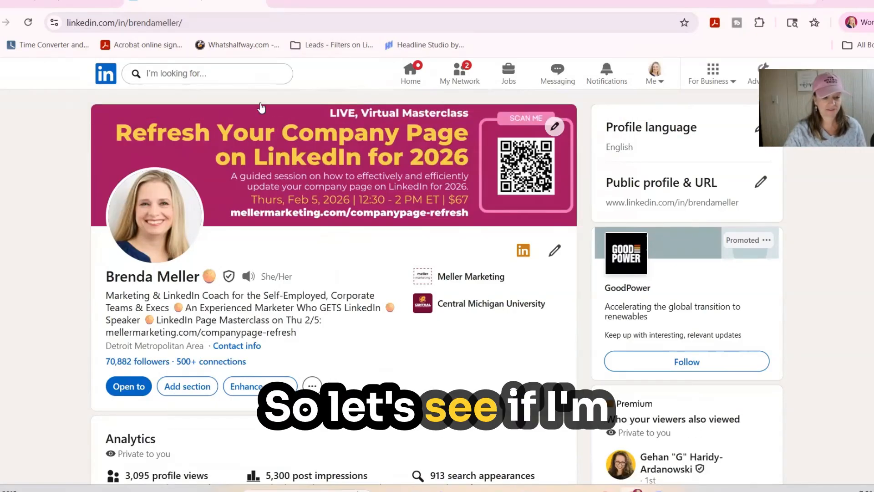
# Look through the profile's activity, experience, education, certifications and skills sections for the Descript-verified skill
pyautogui.scroll(-15, 491, 277)
pyautogui.scroll(-1, 492, 280)
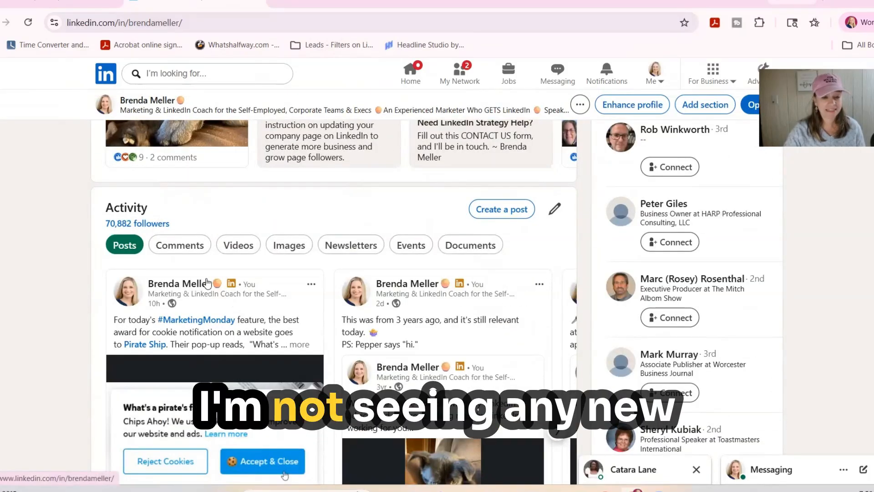
pyautogui.scroll(-5, 231, 264)
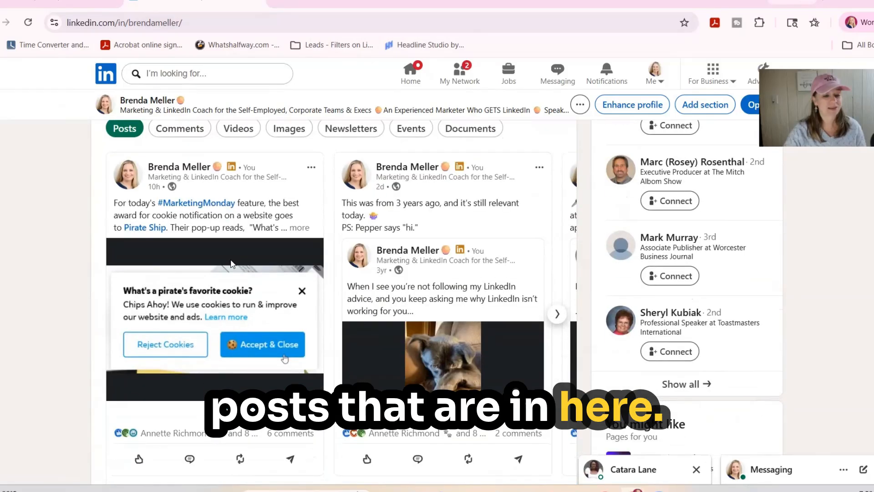
pyautogui.scroll(-10, 231, 266)
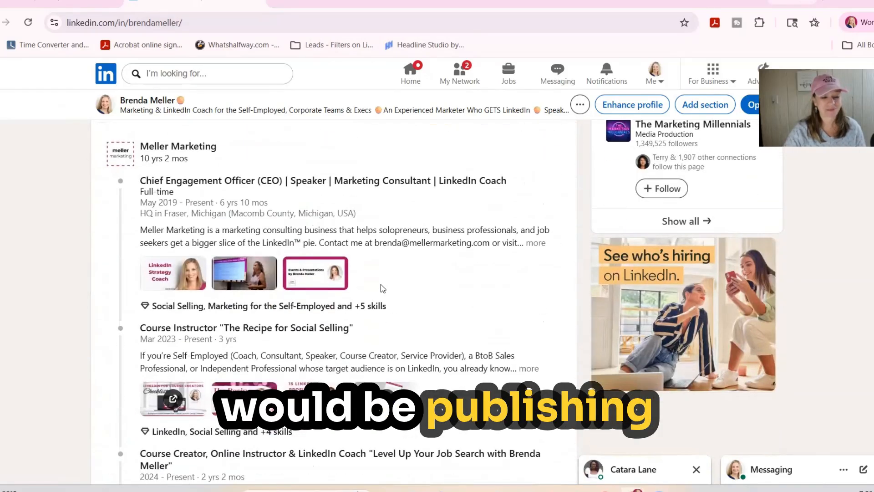
pyautogui.scroll(-12, 468, 304)
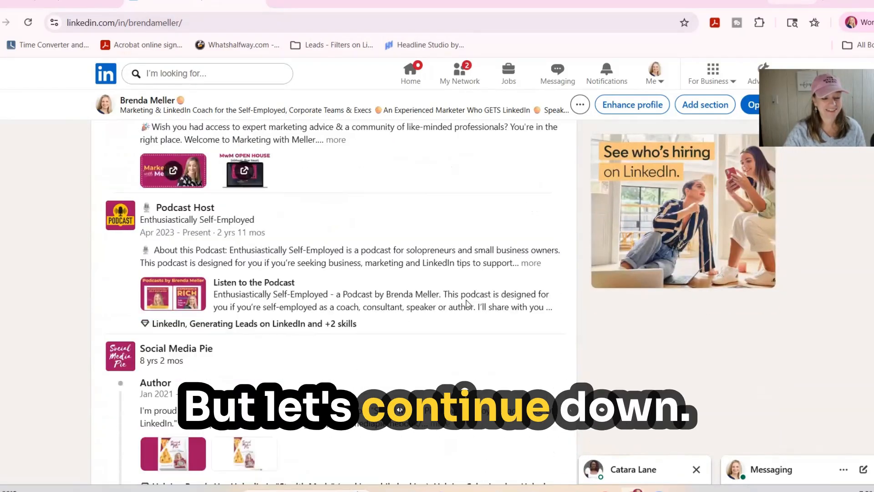
pyautogui.scroll(-15, 468, 304)
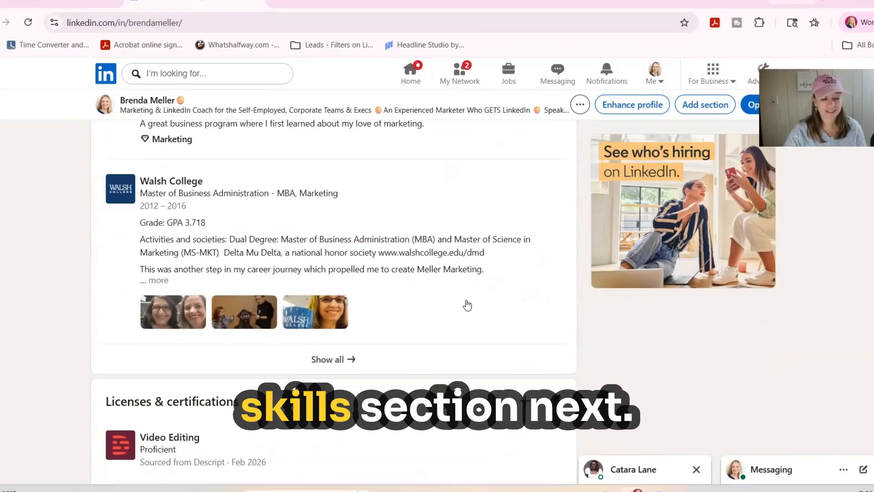
pyautogui.scroll(-14, 467, 304)
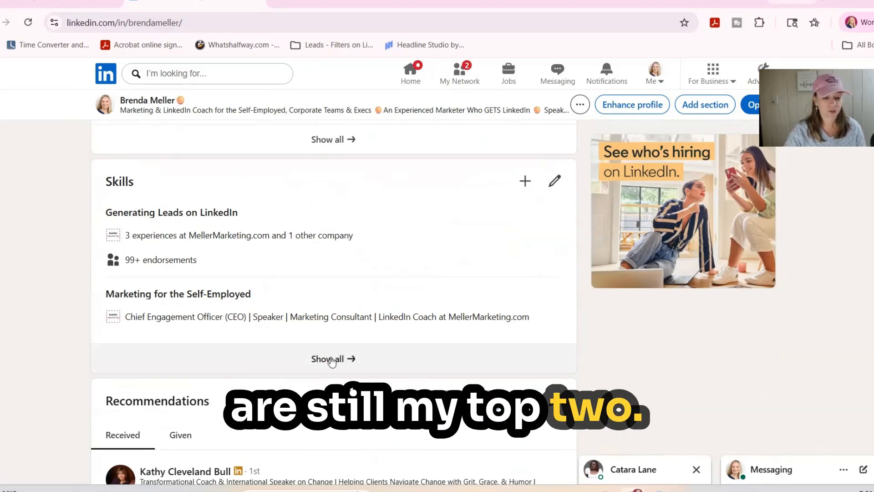
# Open the profile's full skills list and look through all of it for the Descript-verified video editing skill
pyautogui.click(348, 359)
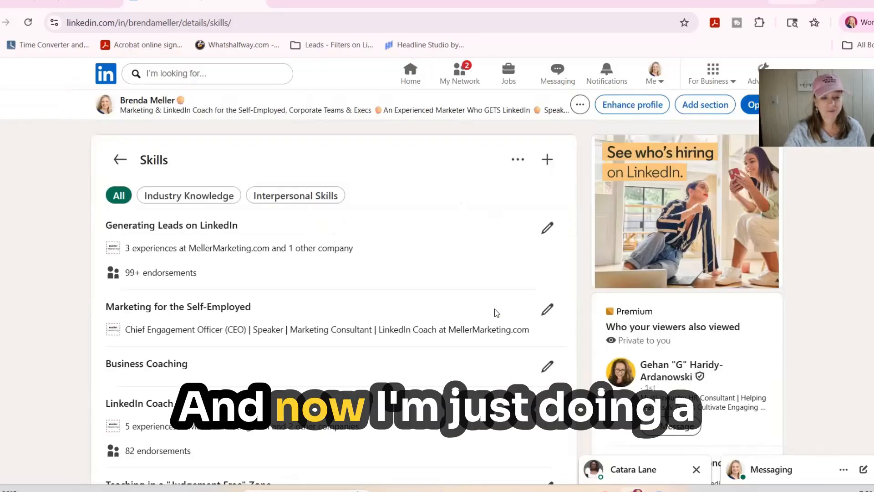
pyautogui.scroll(-6, 484, 270)
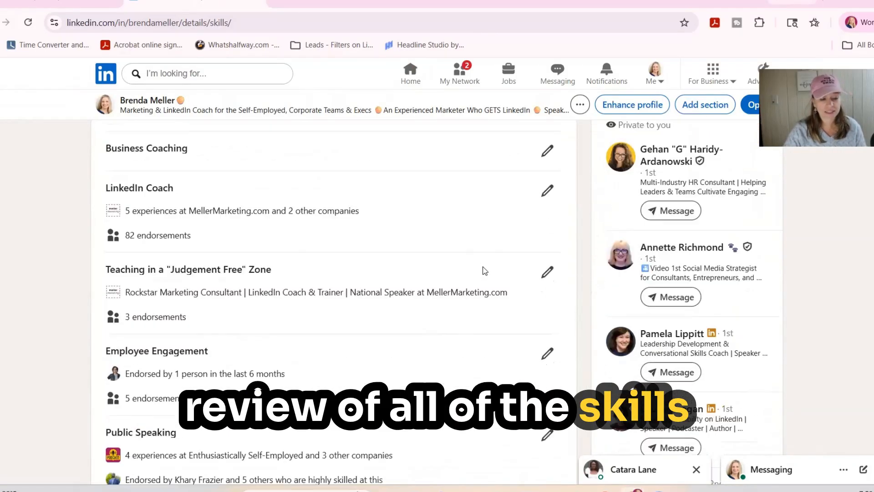
pyautogui.scroll(-12, 484, 271)
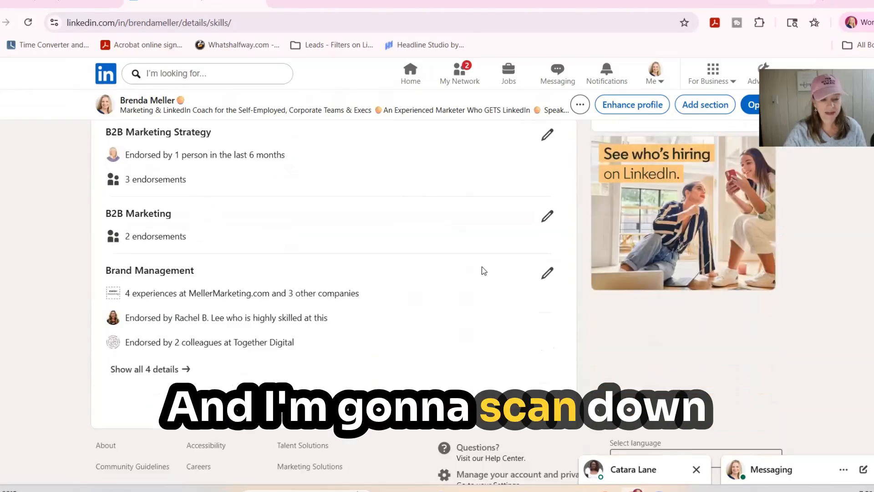
pyautogui.scroll(-10, 482, 266)
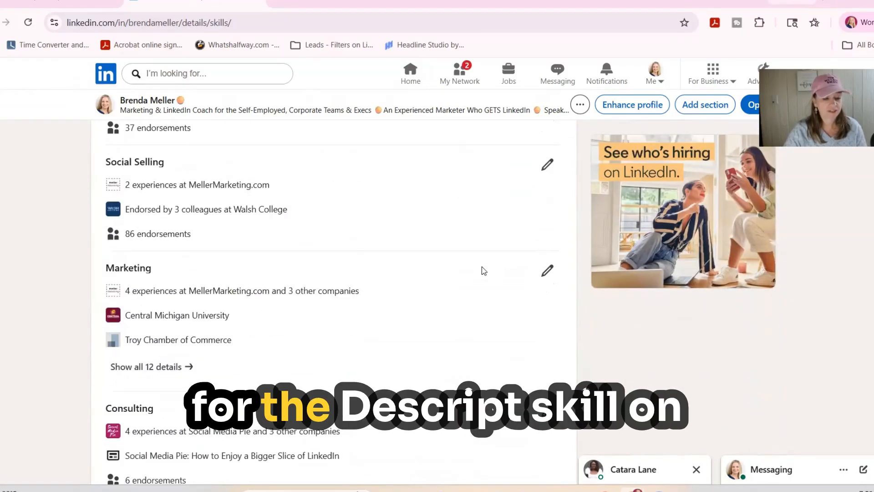
pyautogui.scroll(-10, 481, 266)
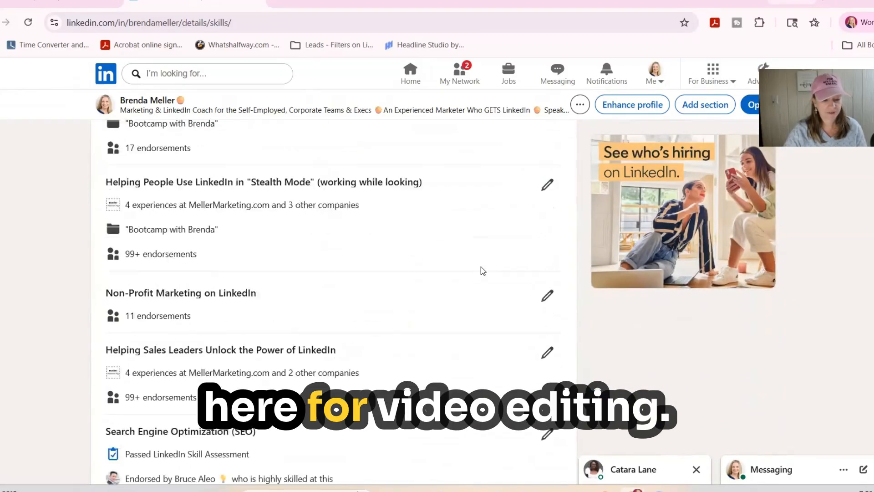
pyautogui.scroll(-1, 482, 269)
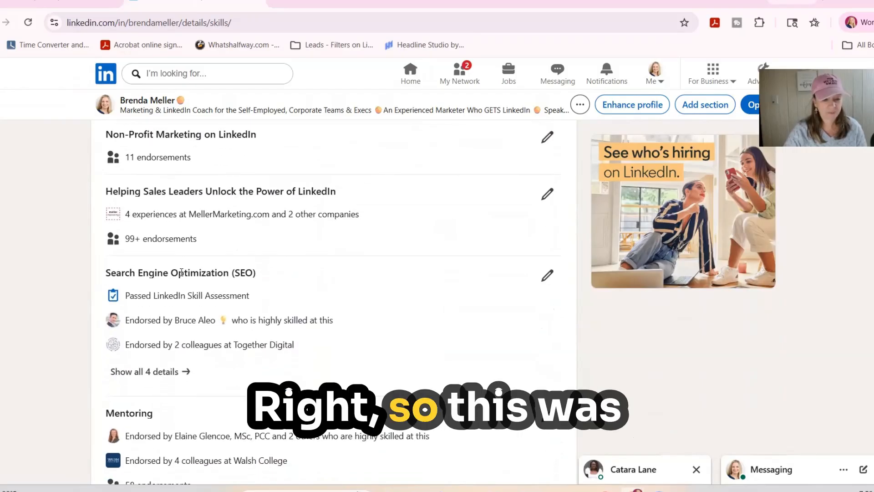
pyautogui.moveTo(106, 276); pyautogui.dragTo(268, 275)
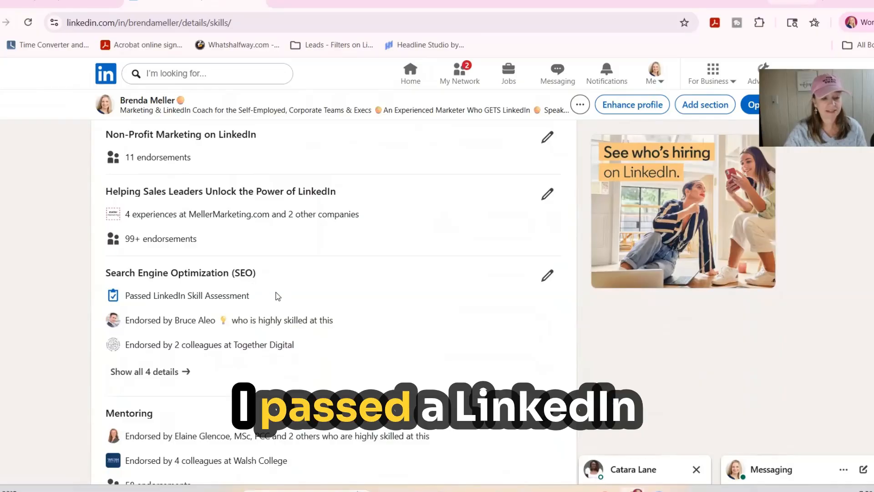
pyautogui.scroll(-1, 283, 290)
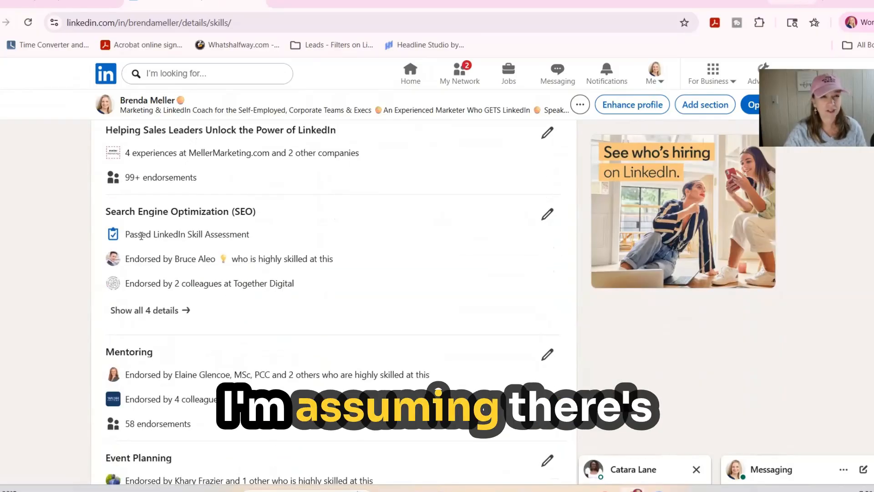
pyautogui.scroll(-8, 351, 275)
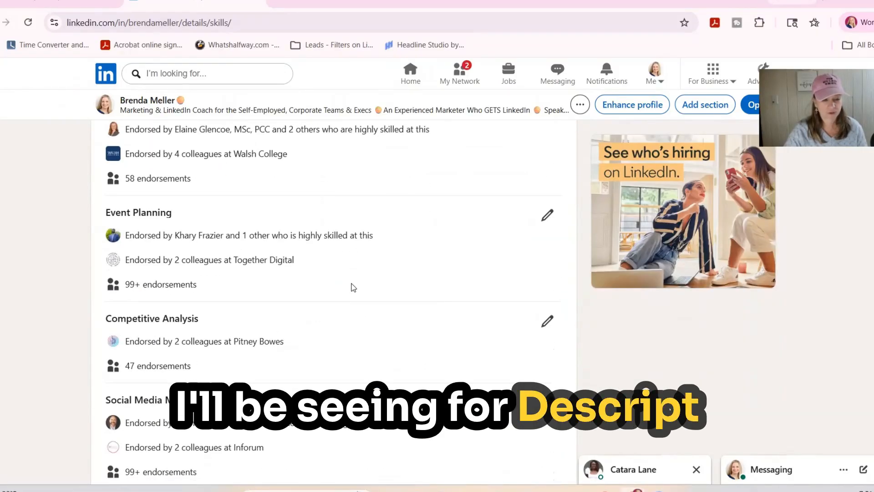
pyautogui.scroll(-6, 353, 288)
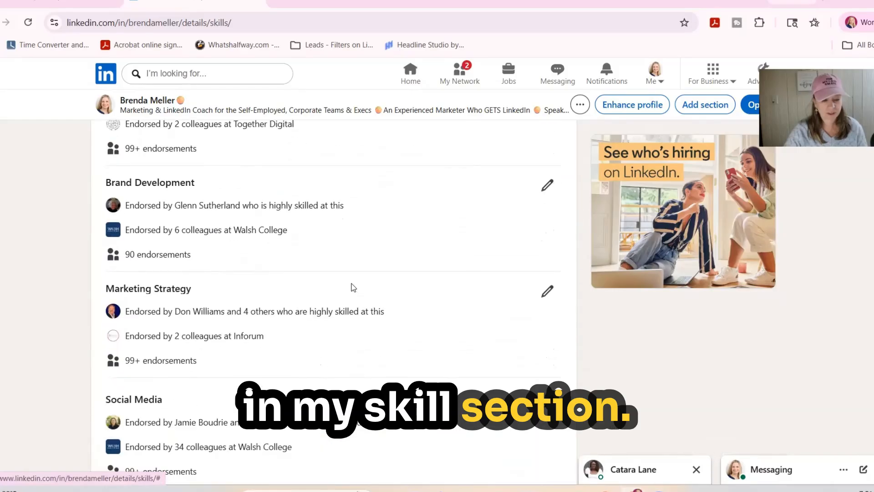
pyautogui.scroll(-5, 404, 297)
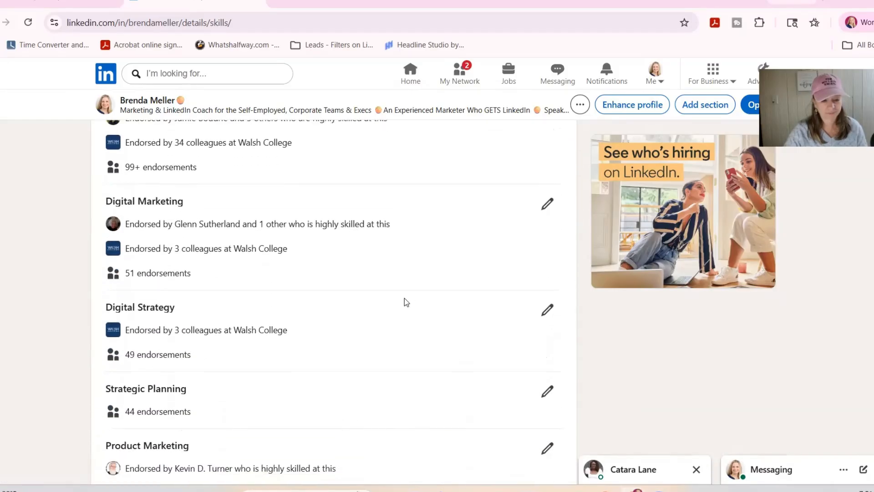
pyautogui.scroll(-3, 407, 302)
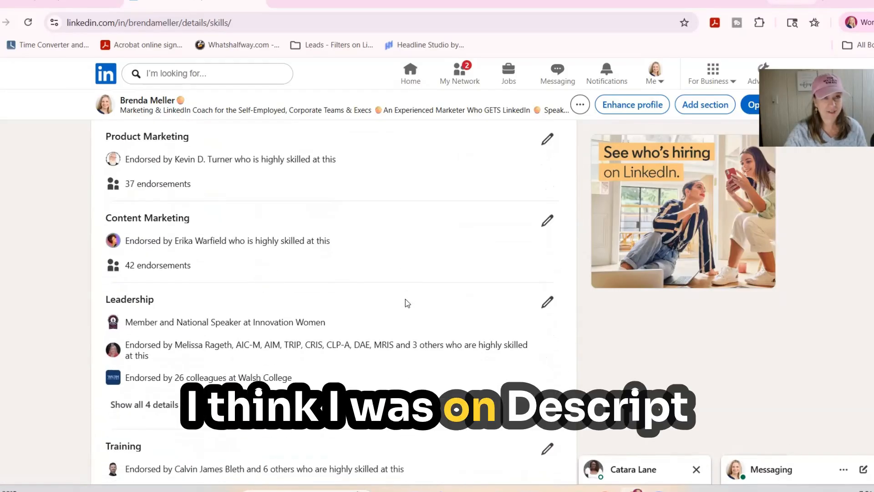
pyautogui.scroll(-5, 411, 304)
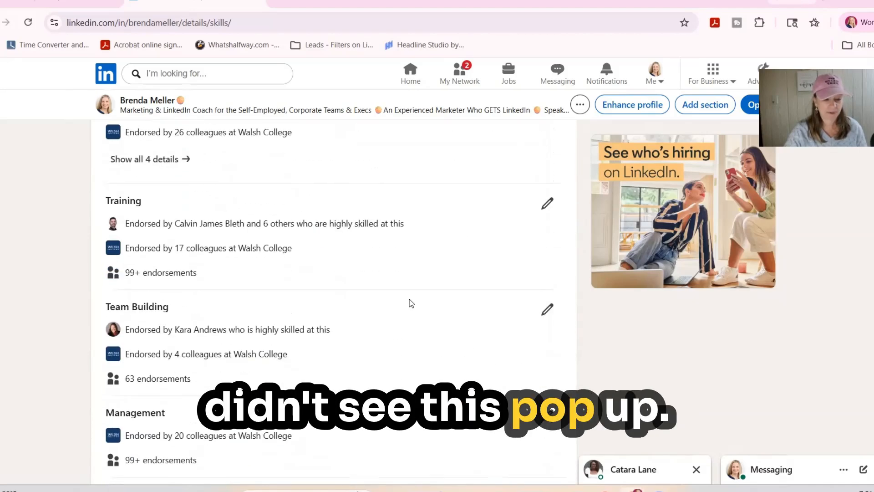
pyautogui.scroll(-5, 411, 304)
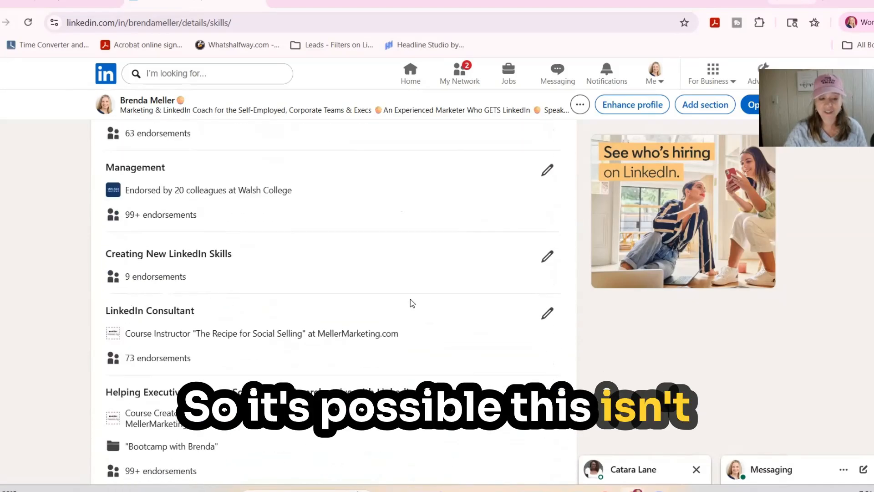
pyautogui.scroll(-15, 411, 303)
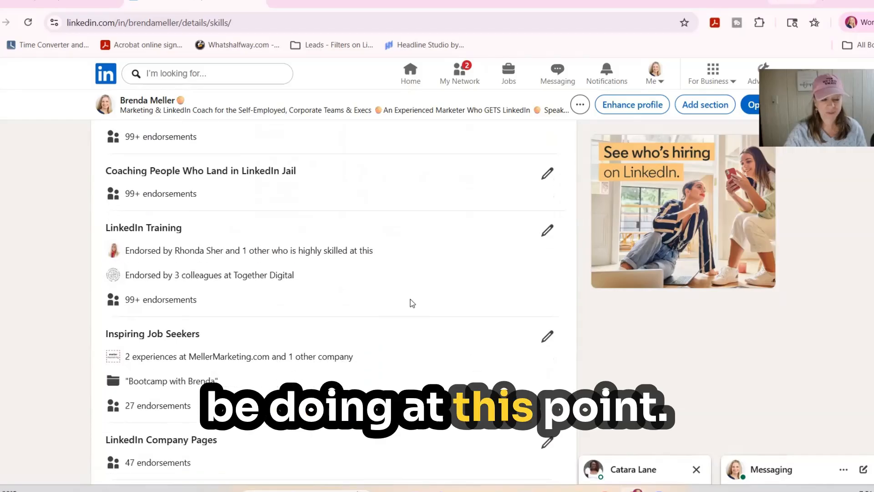
pyautogui.scroll(-6, 410, 299)
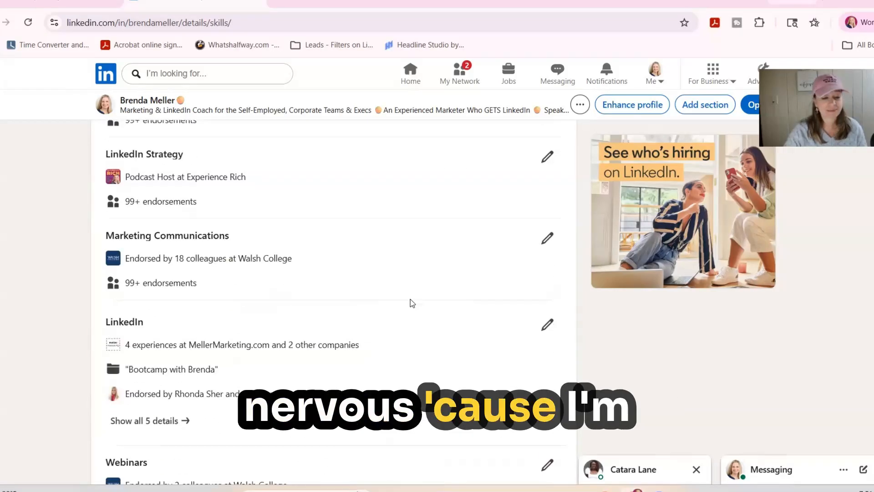
pyautogui.scroll(-5, 410, 299)
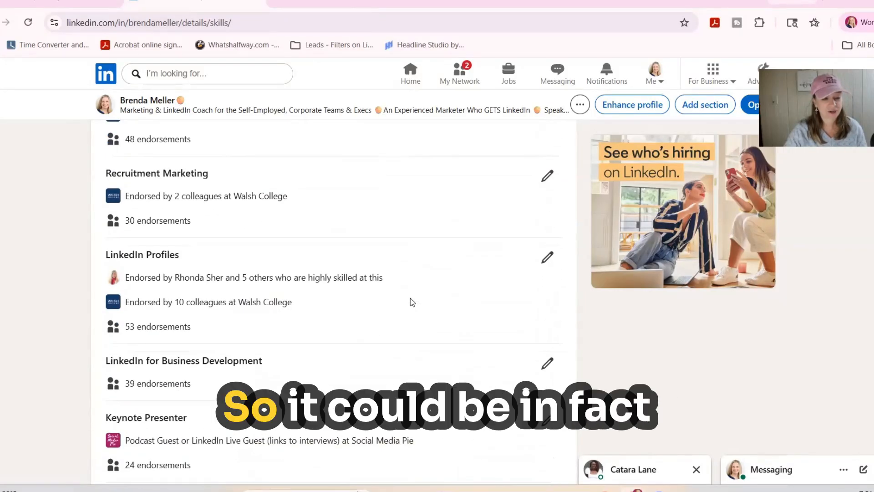
pyautogui.scroll(-7, 411, 298)
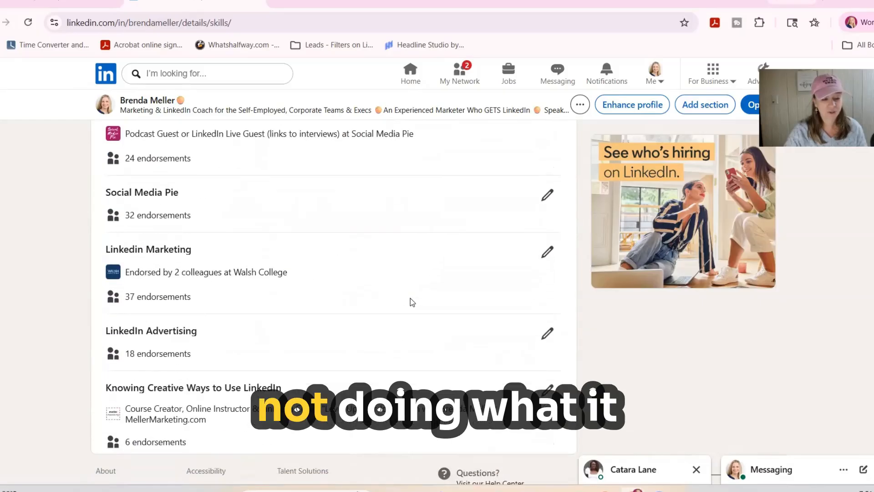
pyautogui.scroll(-2, 411, 301)
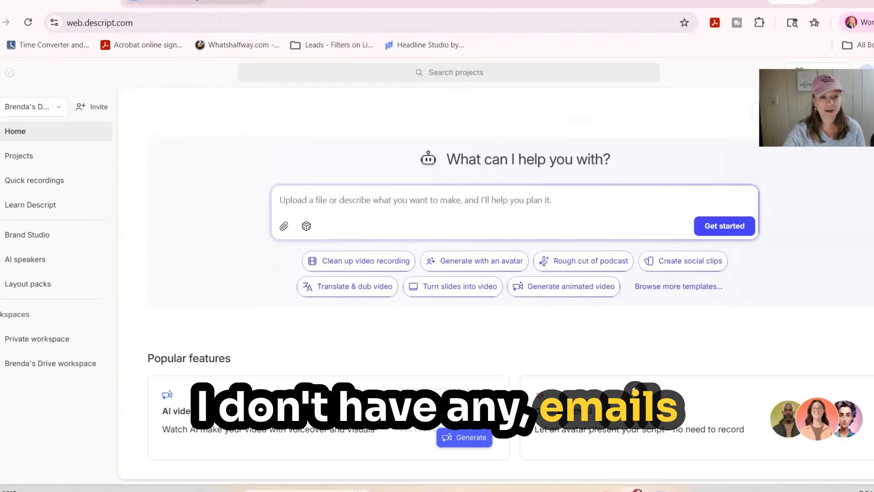
# Return from Descript to LinkedIn and check the messages and the notifications filtered to My posts for news of the verified skill
pyautogui.click(201, 2)
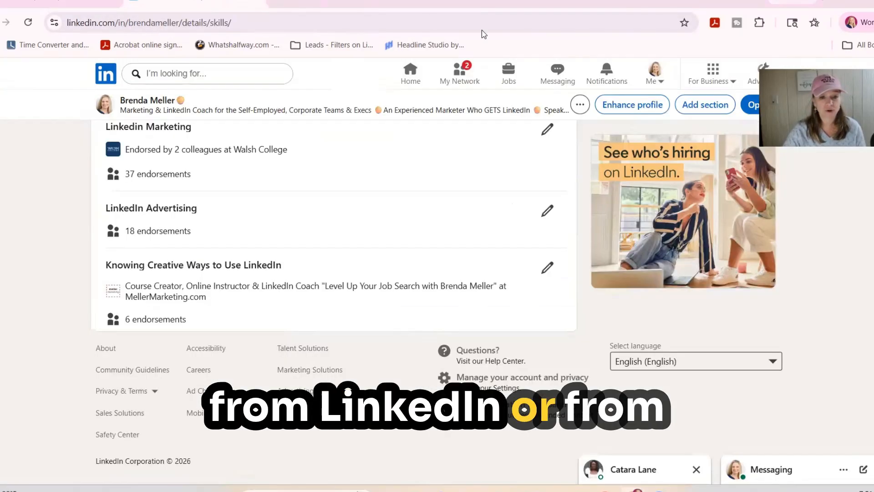
pyautogui.click(555, 76)
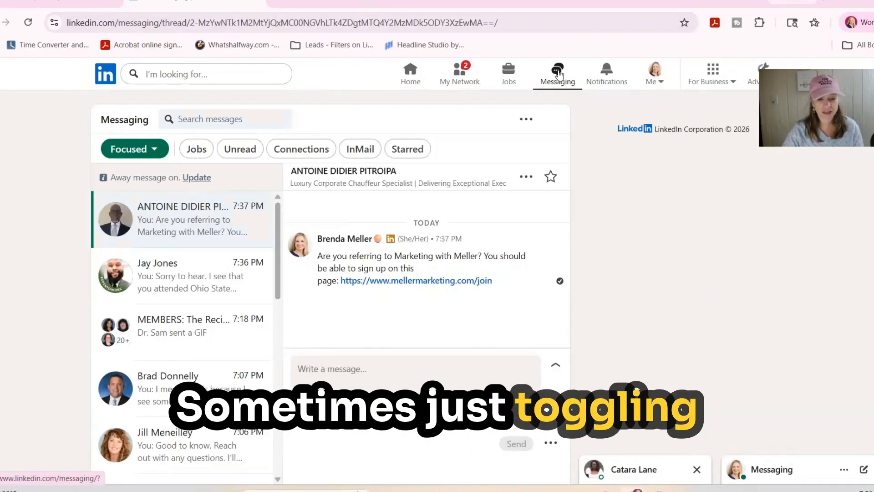
pyautogui.click(607, 73)
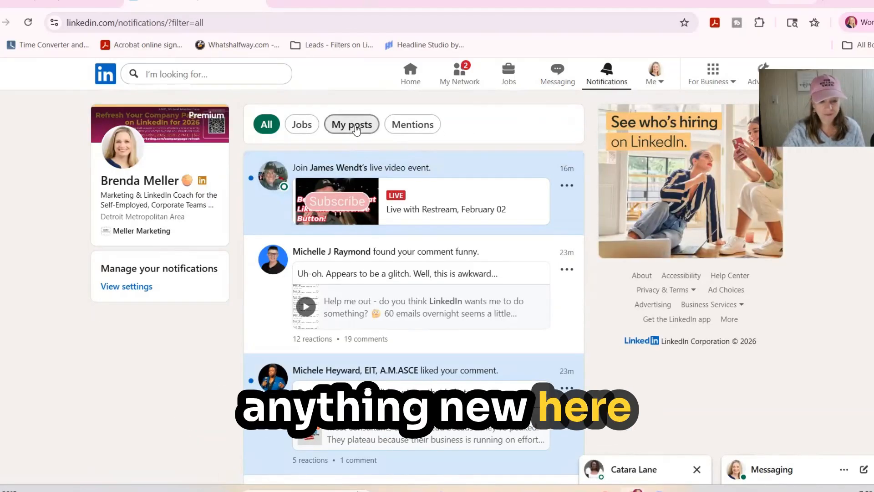
pyautogui.click(356, 129)
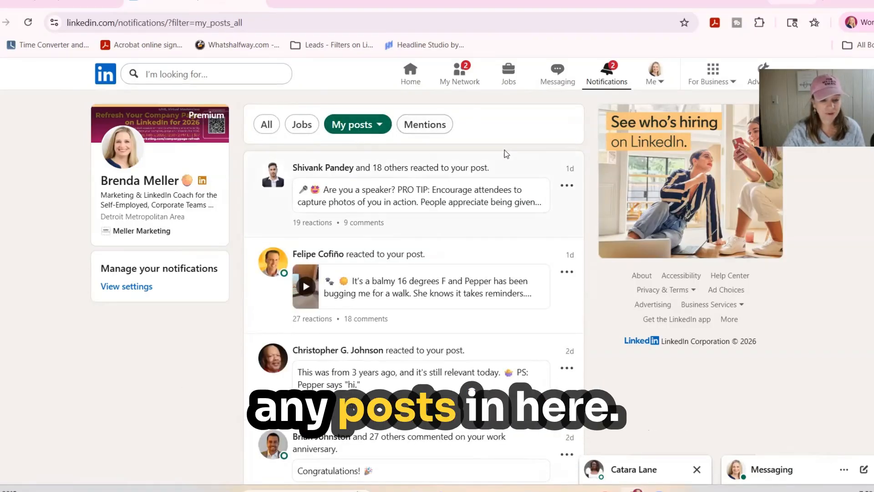
# Reopen the account owner's profile and look through its sections from the intro to Licenses & certifications for the Descript skill
pyautogui.click(119, 139)
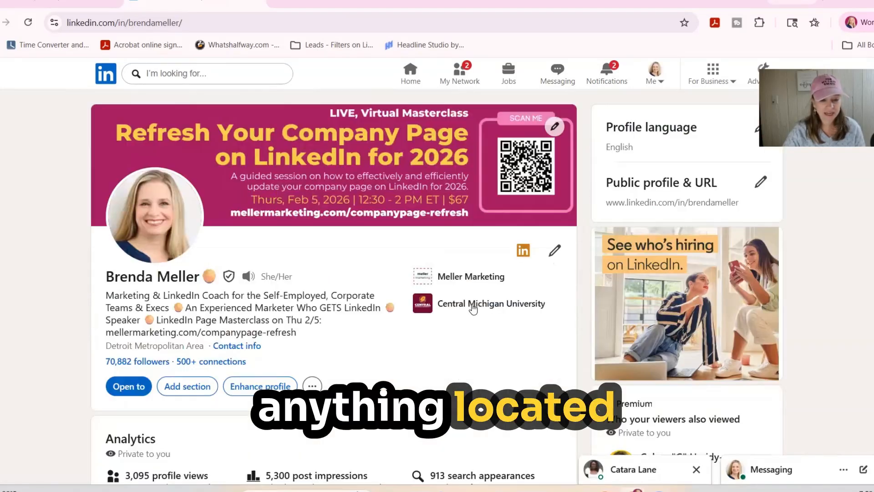
pyautogui.scroll(15, 471, 306)
pyautogui.scroll(-3, 472, 307)
pyautogui.scroll(-5, 472, 308)
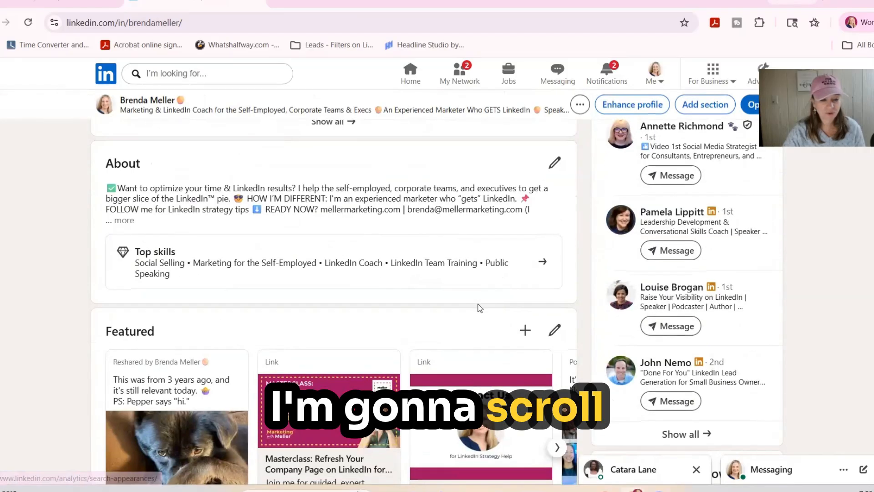
pyautogui.scroll(-7, 367, 264)
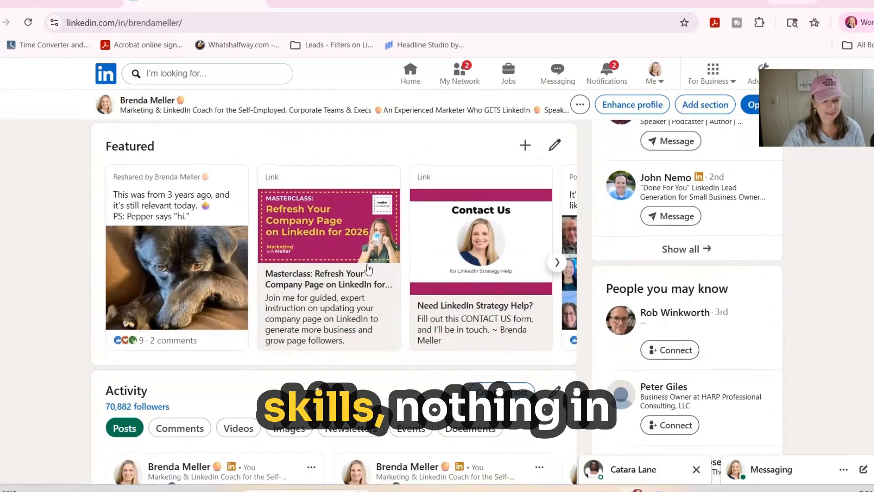
pyautogui.scroll(-12, 436, 291)
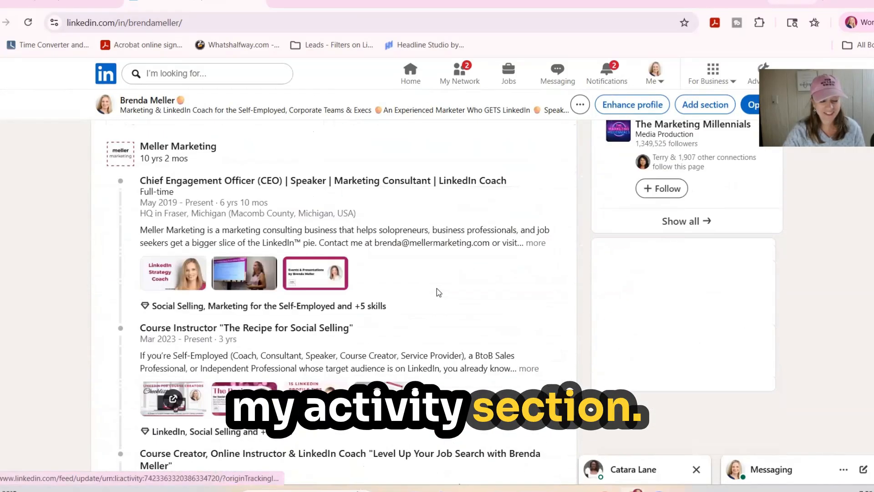
pyautogui.scroll(-15, 436, 291)
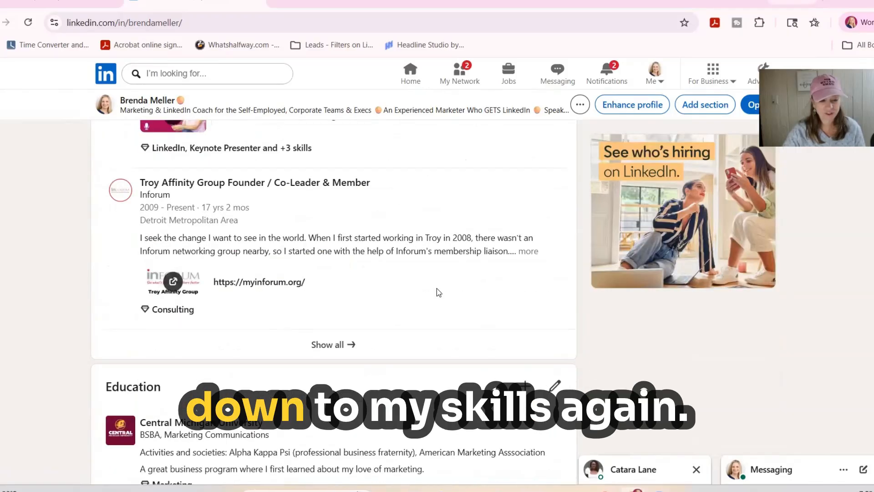
pyautogui.scroll(-2, 436, 288)
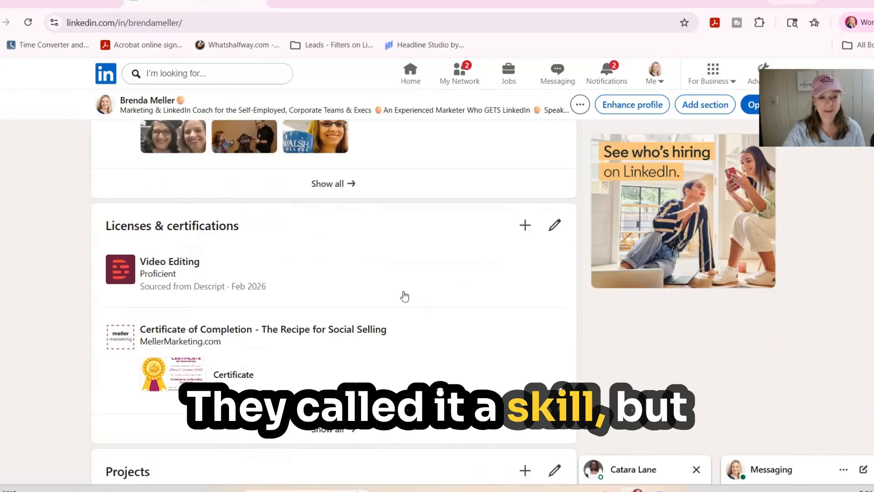
# Highlight the Licenses & certifications heading and open the Video Editing entry to read about the Descript certification levels
pyautogui.moveTo(115, 225); pyautogui.dragTo(235, 230)
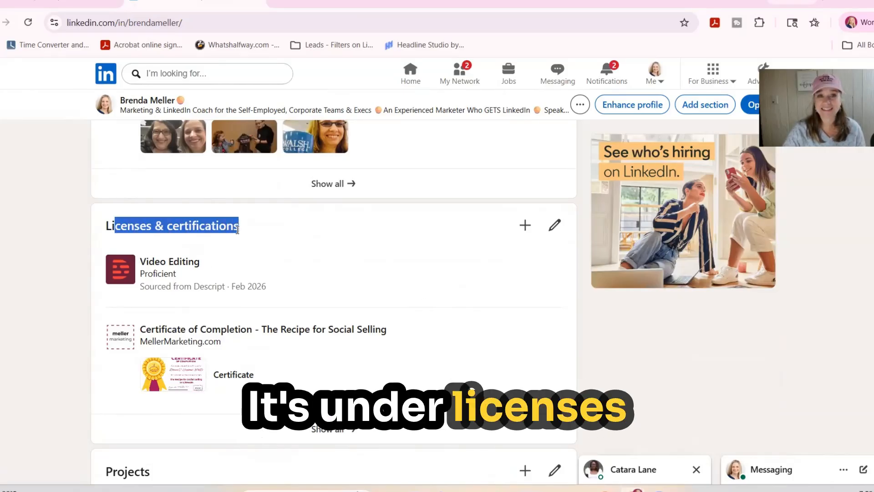
pyautogui.click(228, 237)
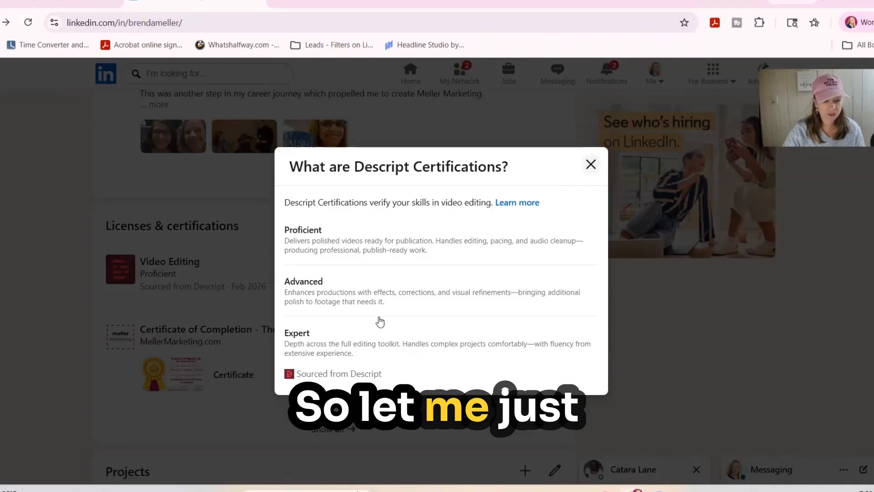
pyautogui.press('Escape')
pyautogui.click(169, 273)
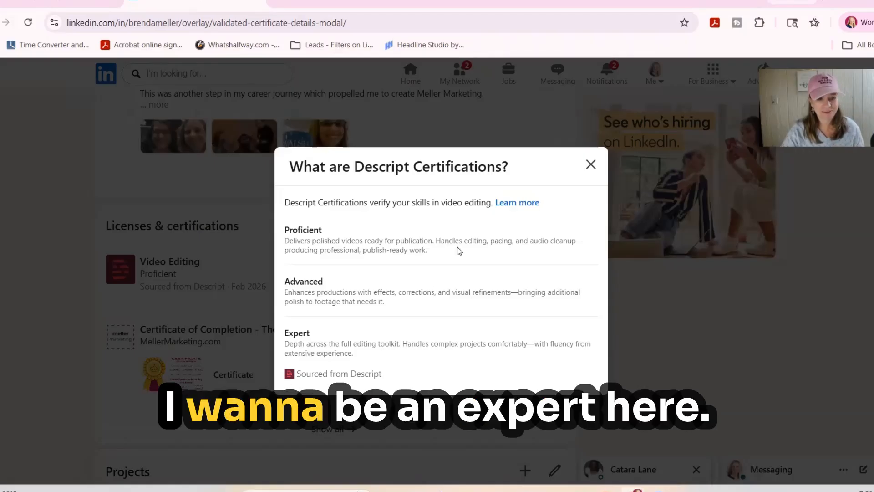
# Open the help article linked from the Descript certification details and read about verified skills and their related tasks
pyautogui.click(507, 204)
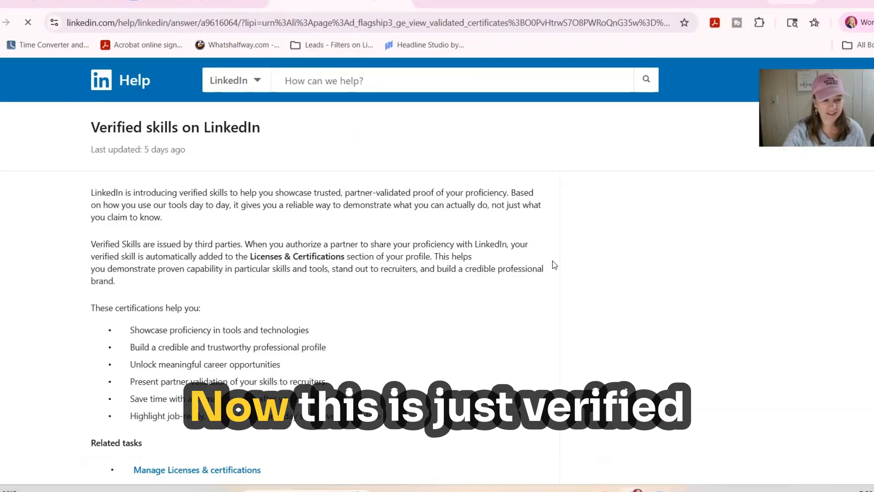
pyautogui.scroll(-4, 554, 264)
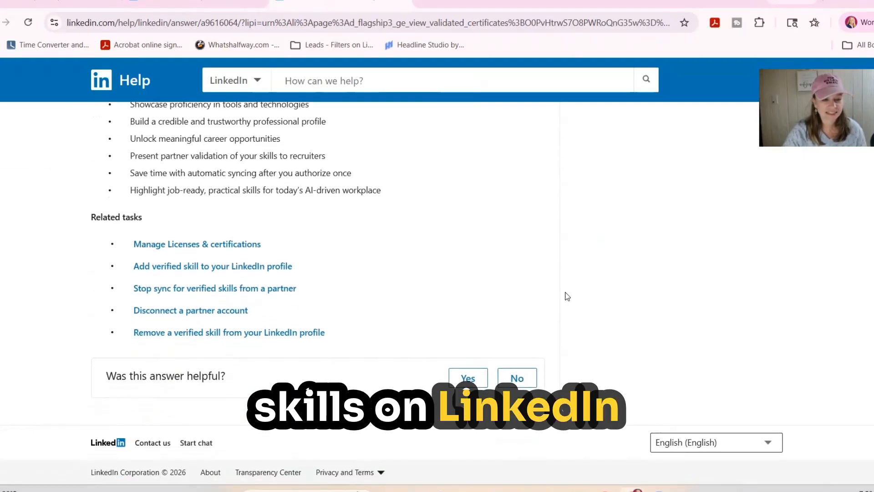
pyautogui.scroll(4, 567, 296)
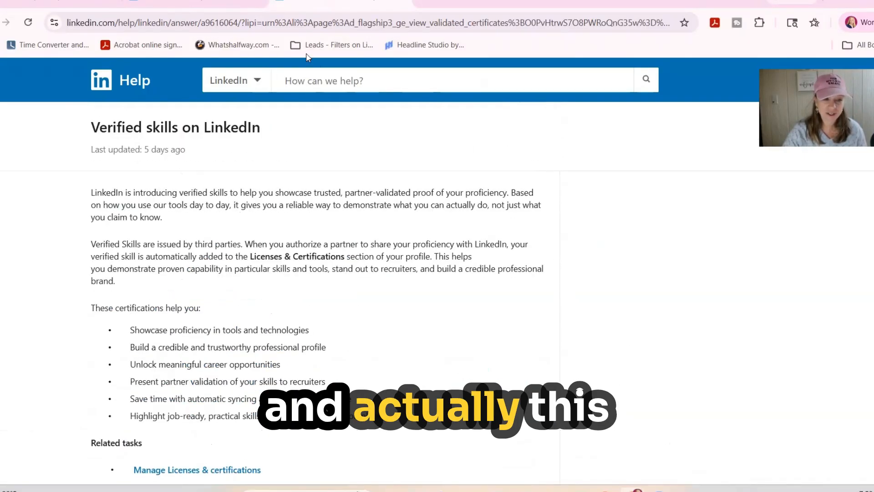
# Return to the profile, dismiss the Descript certification details, and look through the full list of Licenses & certifications
pyautogui.click(228, 1)
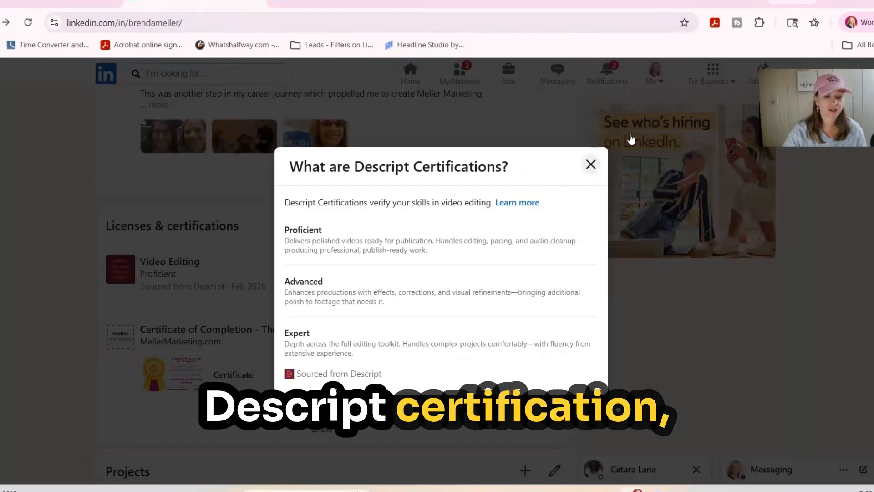
pyautogui.click(631, 139)
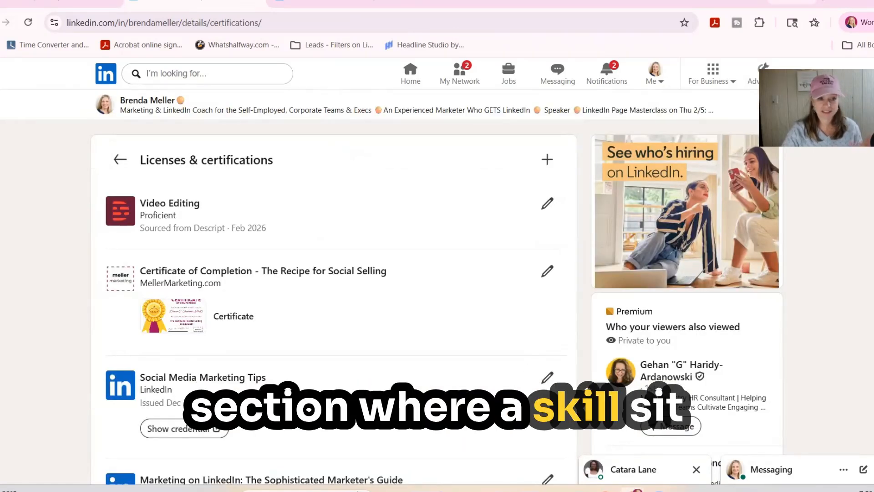
pyautogui.scroll(-6, 494, 311)
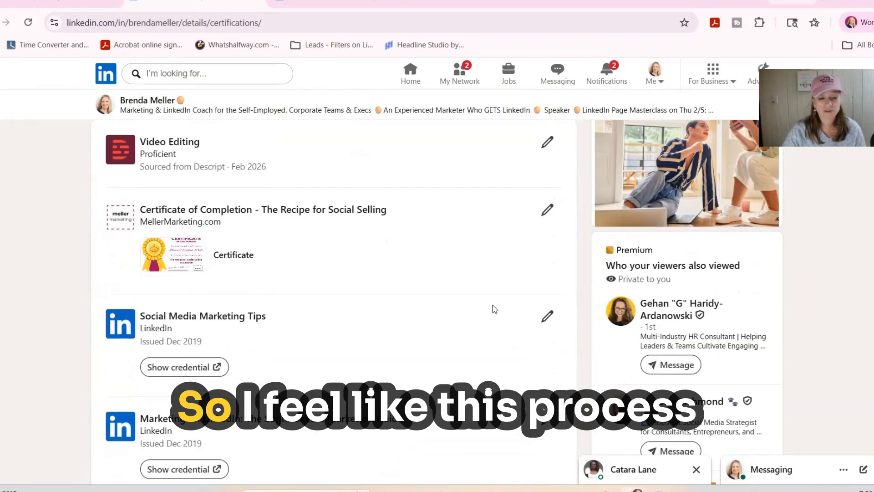
pyautogui.scroll(-2, 494, 309)
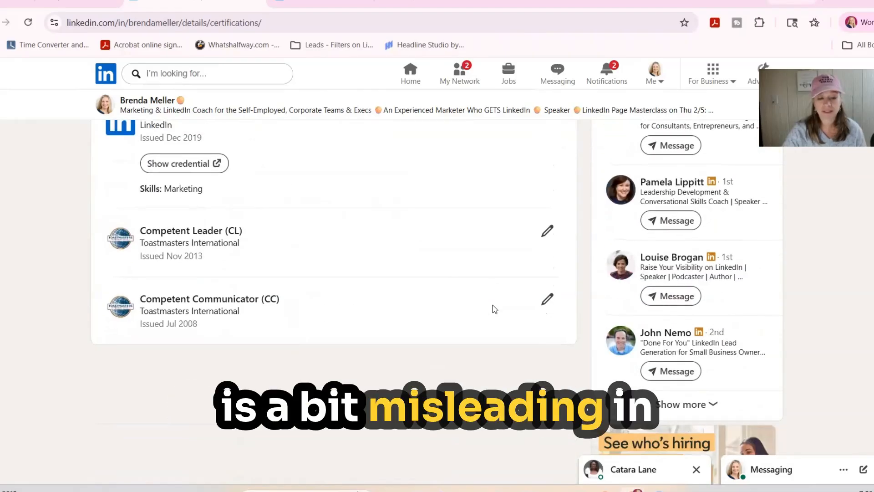
pyautogui.scroll(8, 493, 309)
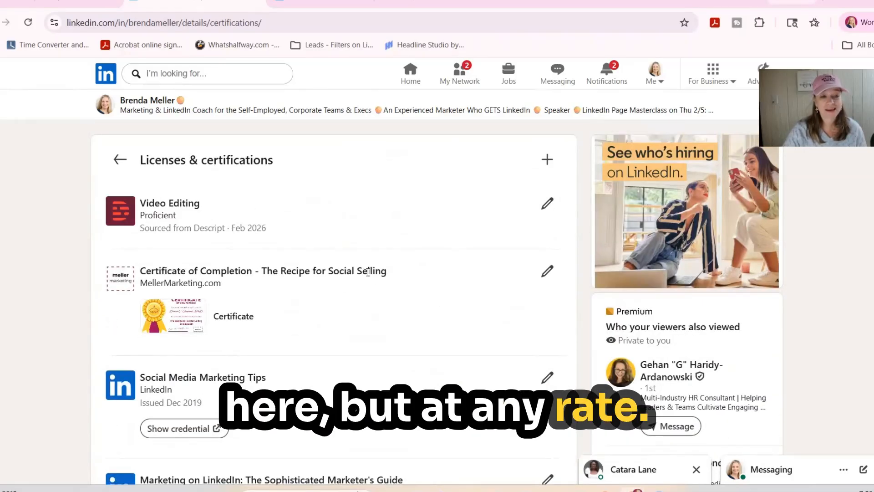
# Open the help article linked from the Video Editing certification's edit dialog and highlight the passage about automatic addition to Licenses & Certifications
pyautogui.click(548, 206)
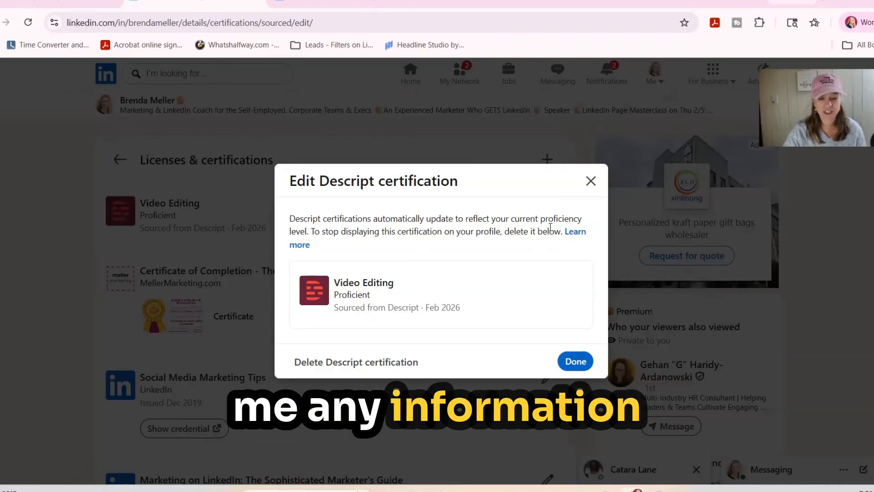
pyautogui.click(573, 232)
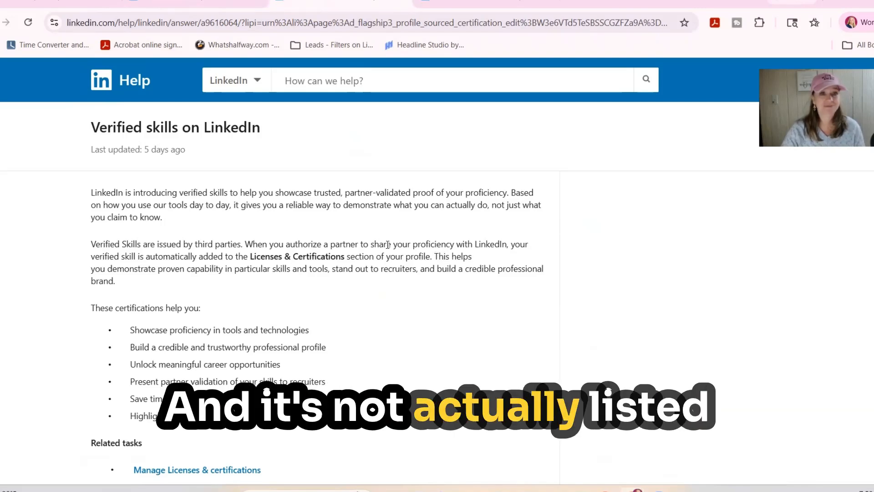
pyautogui.moveTo(89, 248); pyautogui.dragTo(450, 238)
pyautogui.moveTo(528, 242); pyautogui.dragTo(346, 258)
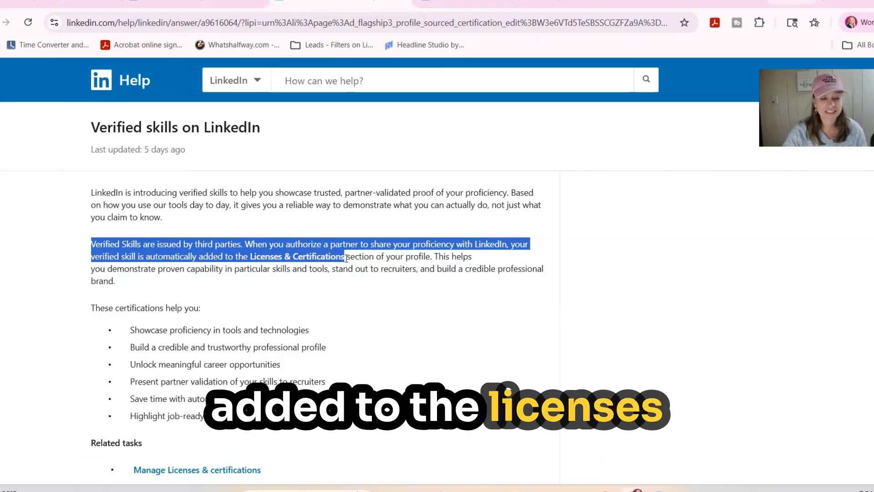
pyautogui.click(429, 259)
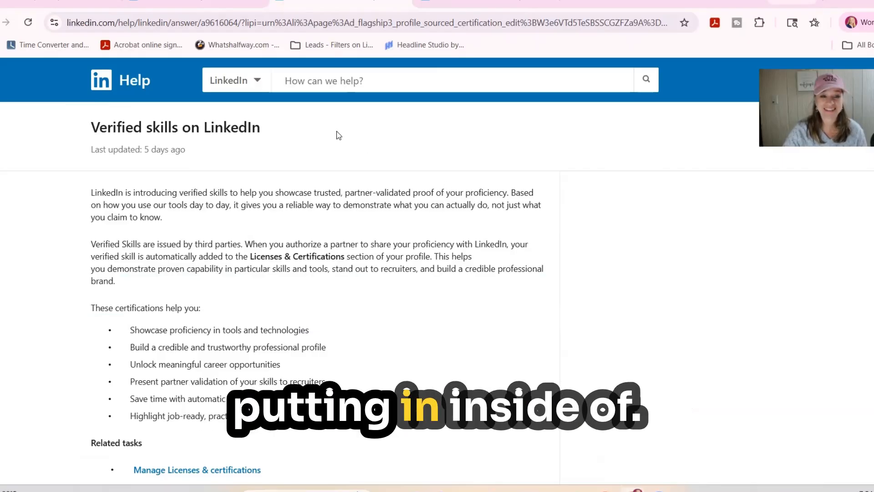
# Close the Descript certification's edit dialog, go back to the main profile and look through the sections above Licenses & certifications
pyautogui.click(209, 9)
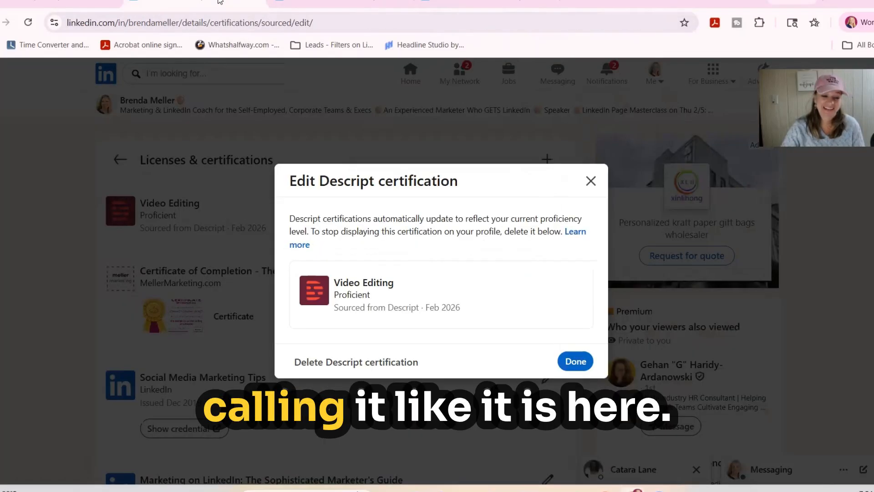
pyautogui.click(574, 362)
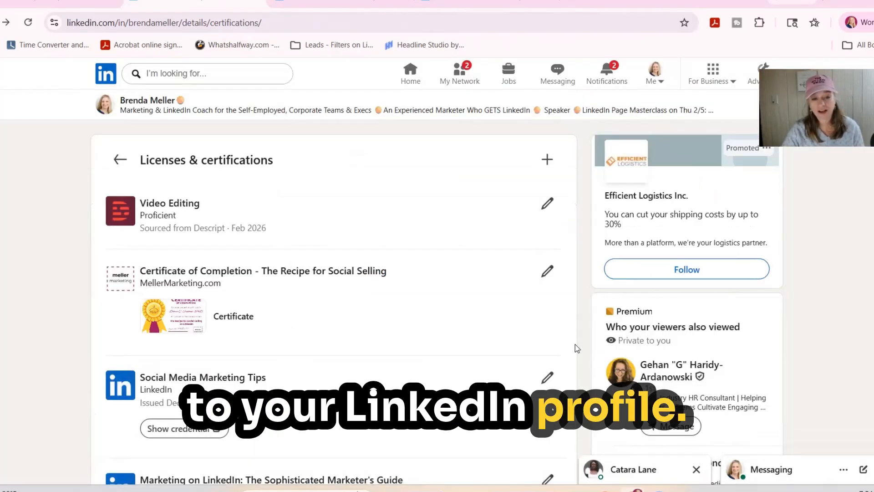
pyautogui.click(120, 159)
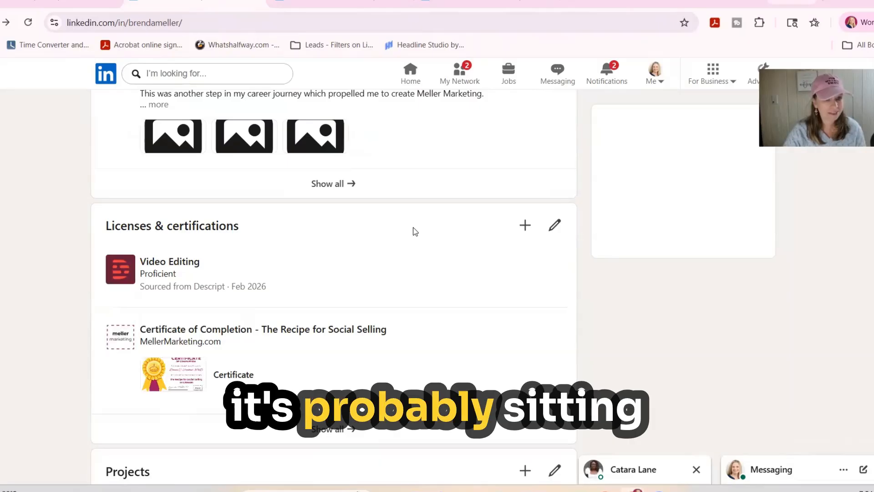
pyautogui.scroll(6, 521, 335)
pyautogui.scroll(10, 523, 321)
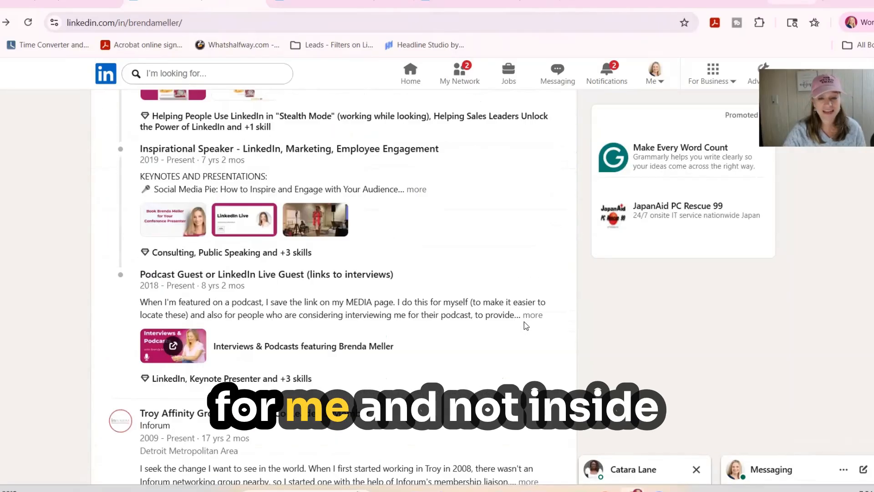